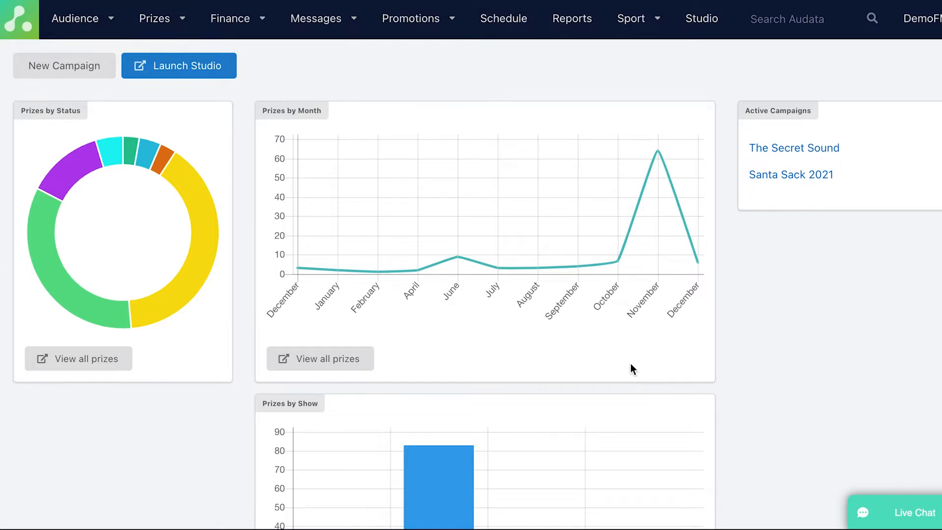
Leave the prize dashboard through the Promotions menu and go to Studio
click(425, 29)
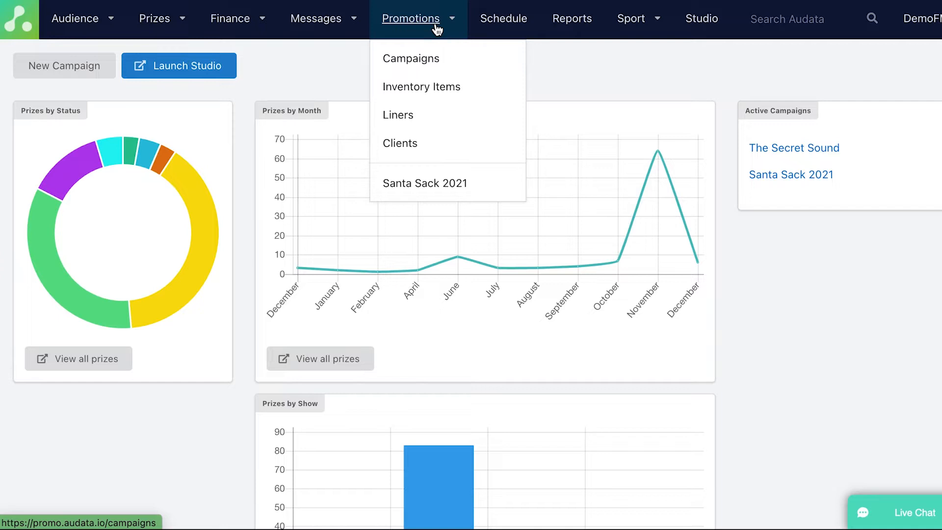
click(714, 24)
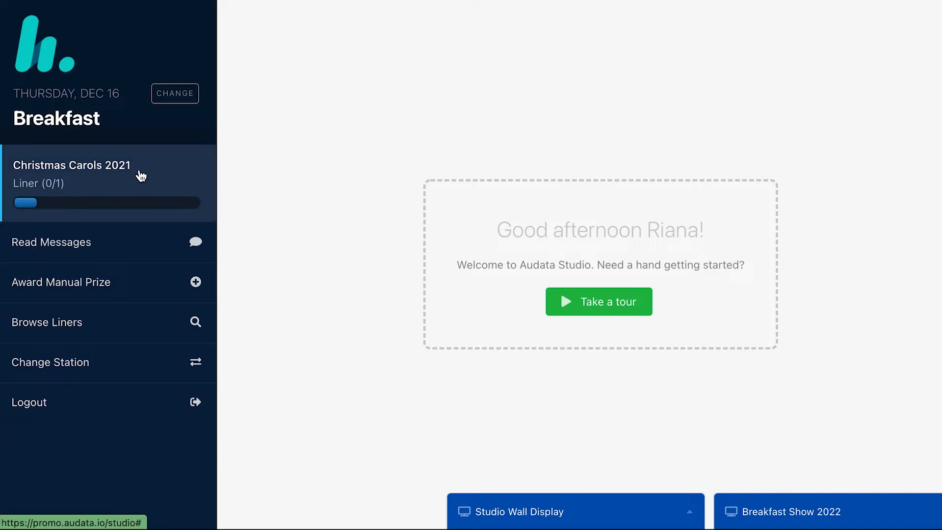
Load Monday, December 13's Breakfast show and open the Christmas Carols 2021 liner
click(192, 97)
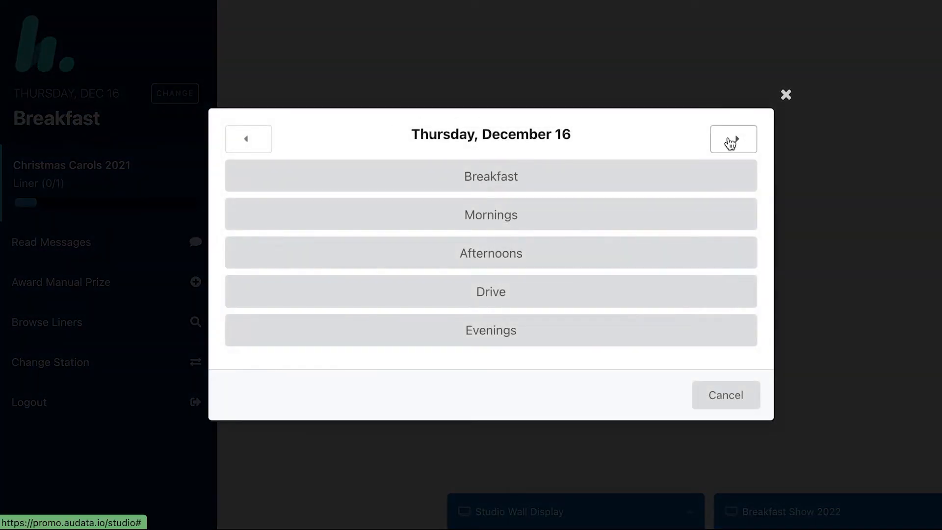
click(251, 144)
click(251, 143)
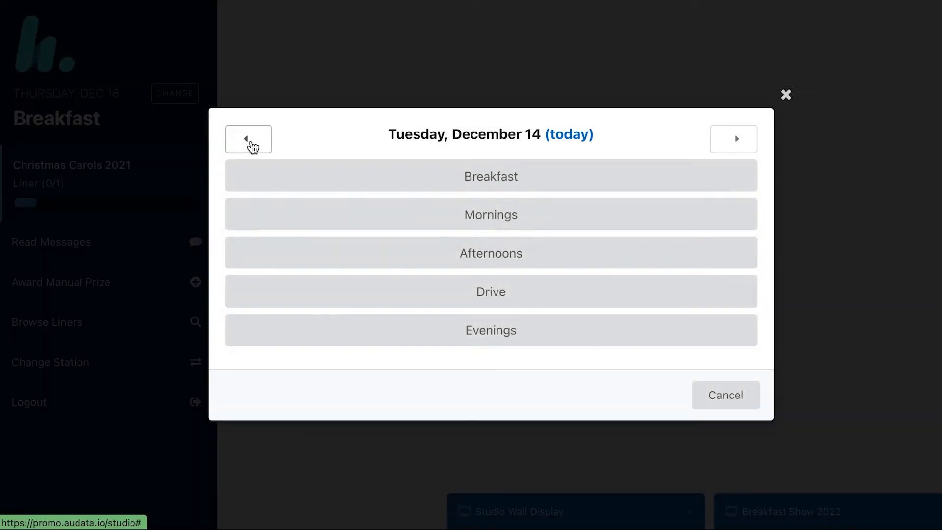
click(252, 144)
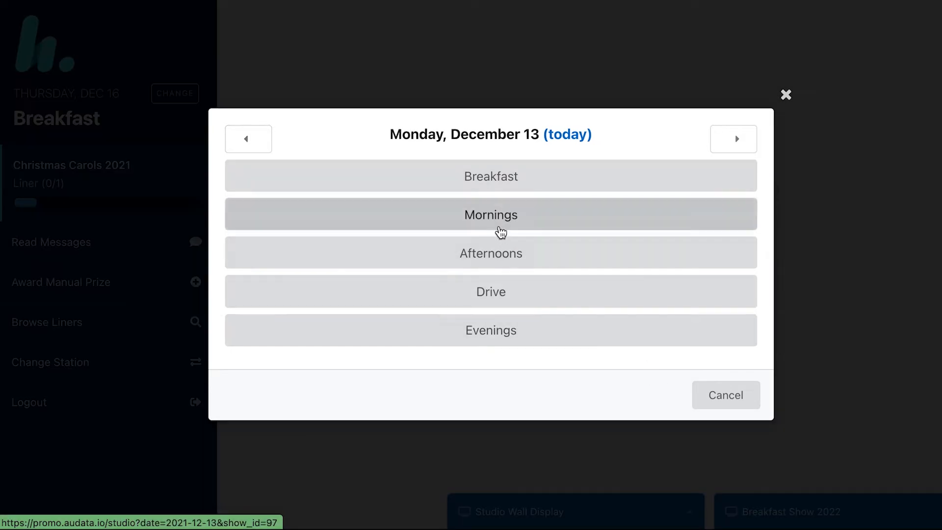
click(503, 183)
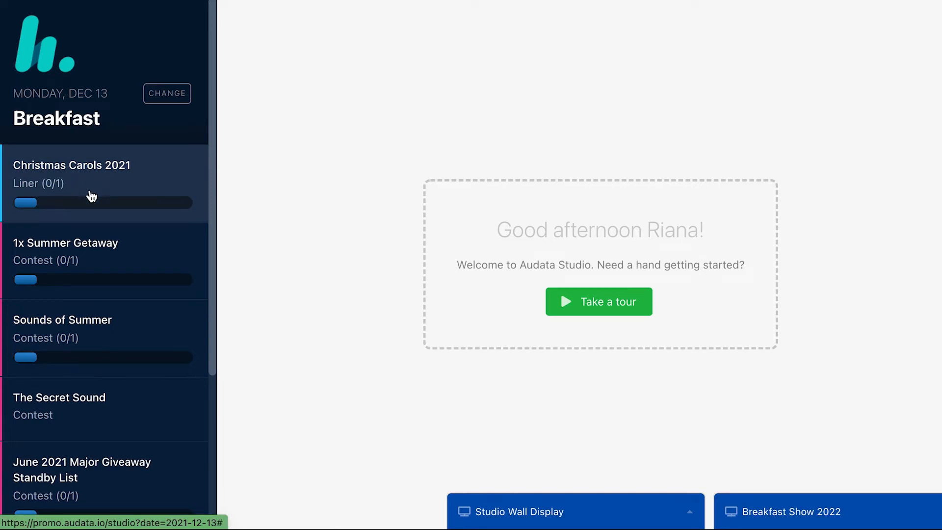
scroll(118, 370, down, 2)
scroll(120, 369, down, 4)
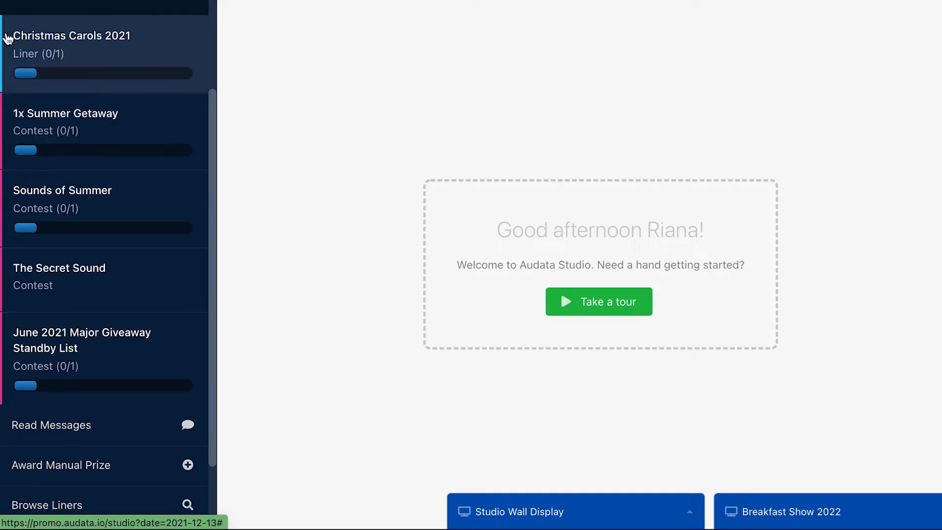
scroll(69, 139, up, 5)
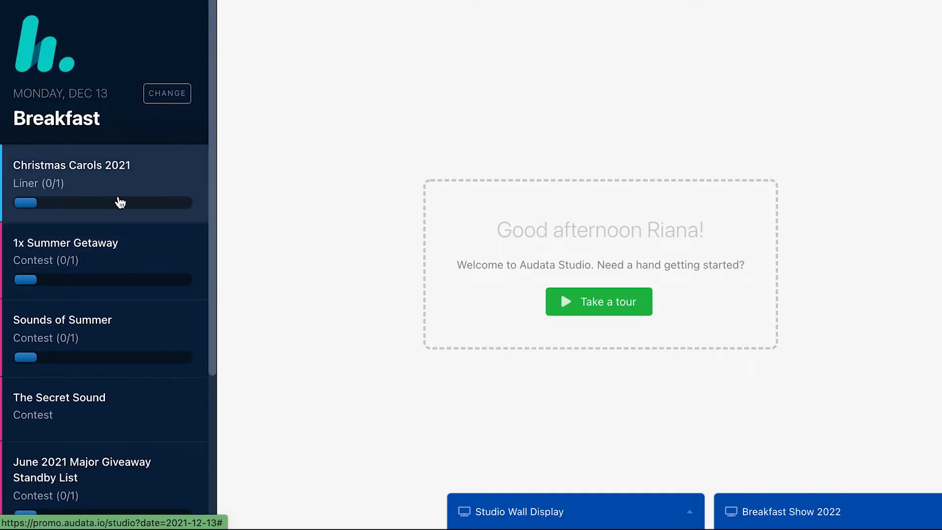
click(122, 200)
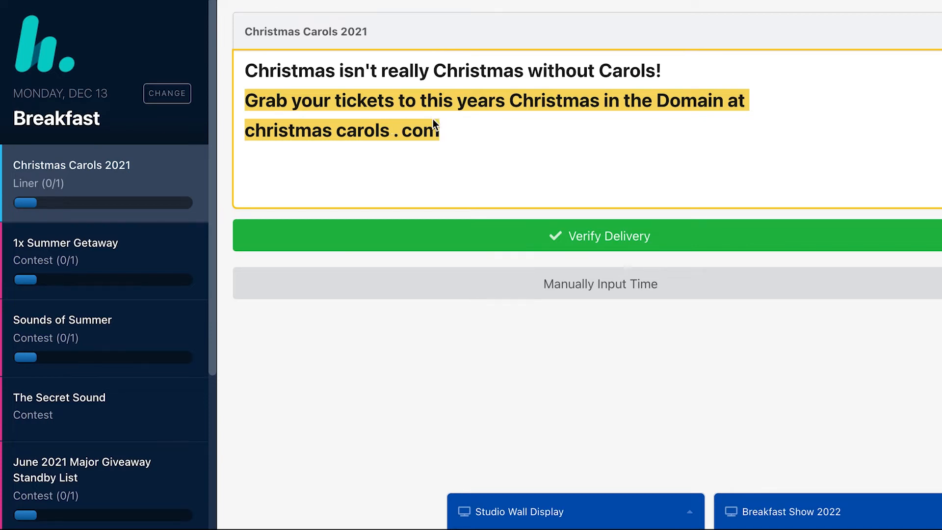
Verify the Christmas Carols 2021 liner delivery now, then switch to manual time entry
click(598, 244)
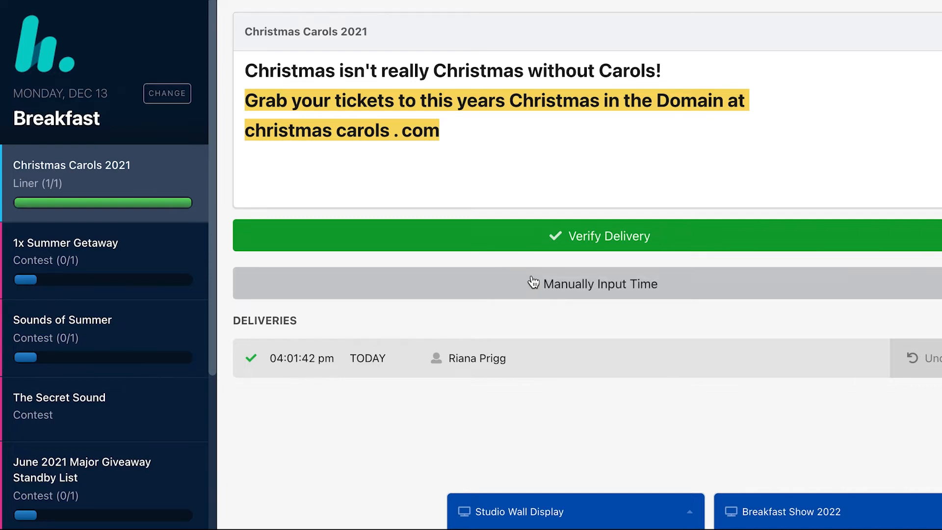
click(533, 291)
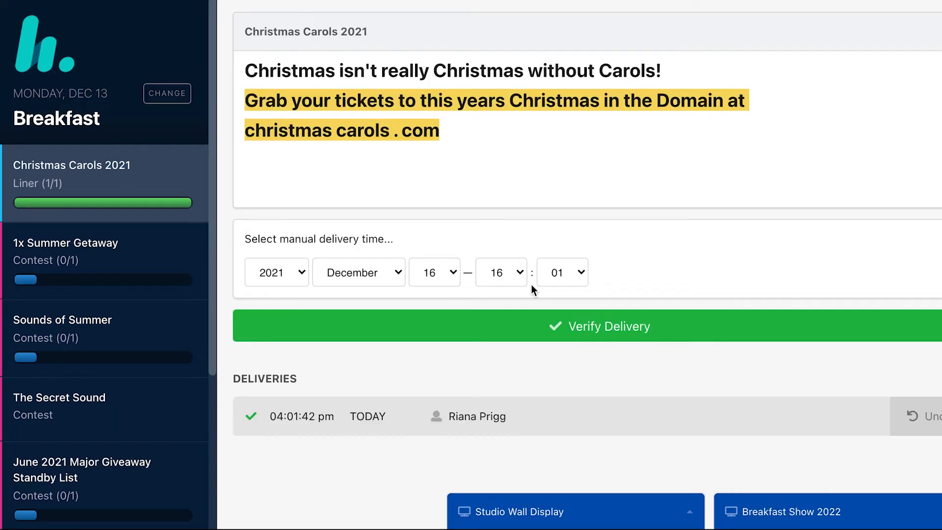
Set the manual delivery date to 17 December 2021 with hour 14
click(282, 276)
click(281, 275)
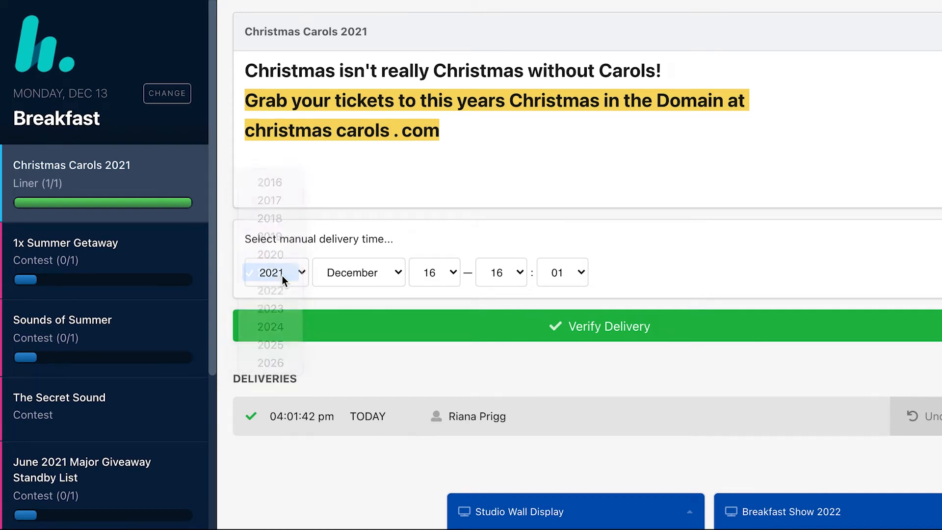
click(424, 274)
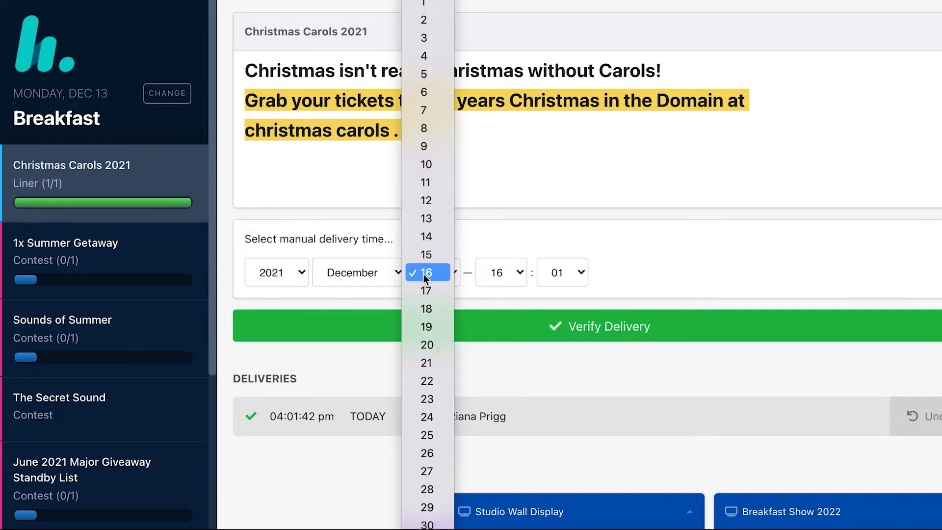
click(451, 285)
click(506, 276)
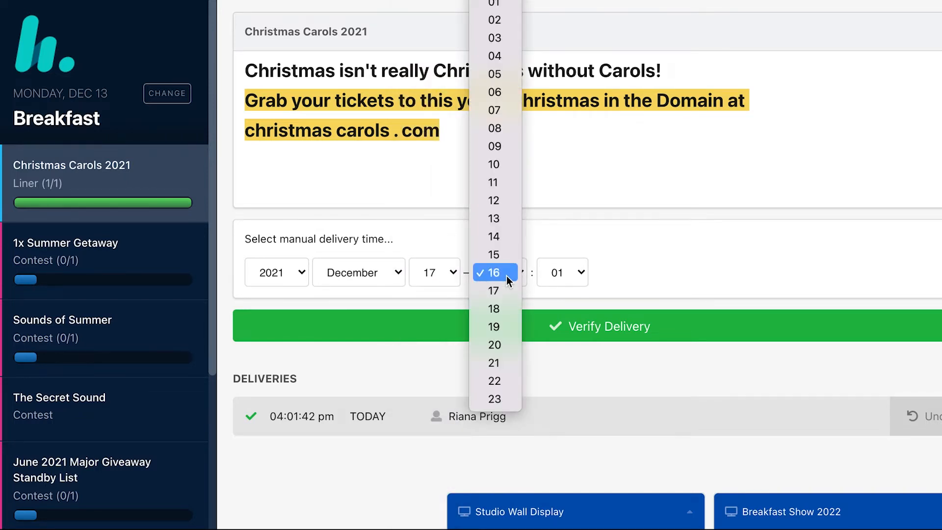
click(505, 237)
Set minutes to 05, verify the 14:05 delivery, and open 1x Summer Getaway
click(567, 277)
key(Up)
key(Return)
click(542, 273)
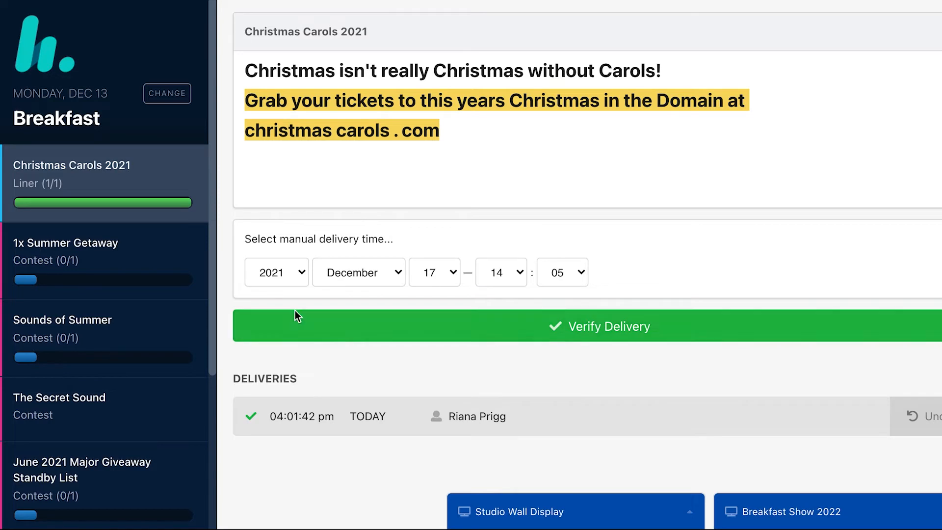
click(579, 332)
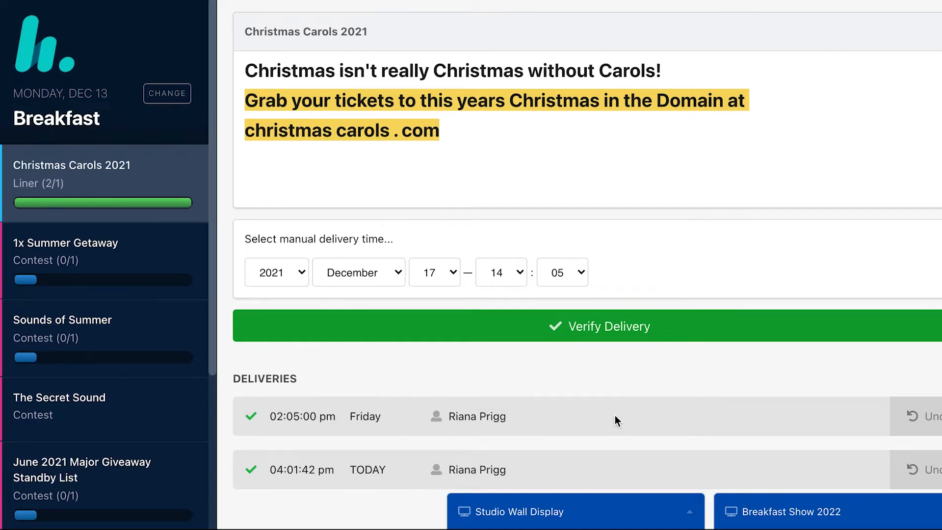
click(118, 258)
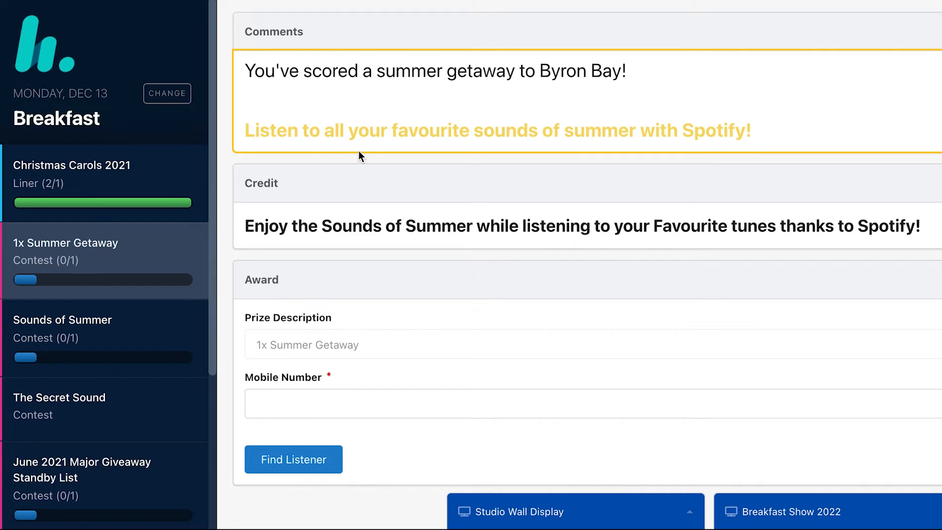
Enter the winner's mobile number in the 1x Summer Getaway form and find the listener
click(284, 396)
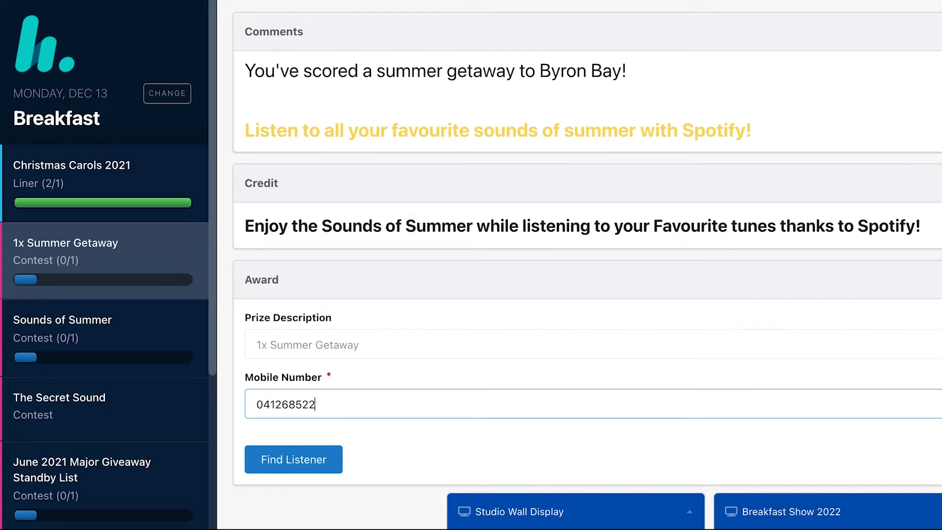
click(329, 461)
Comment that the winner used a fake name on air, noting their real name, and award the prize
scroll(493, 430, down, 1)
scroll(493, 429, down, 4)
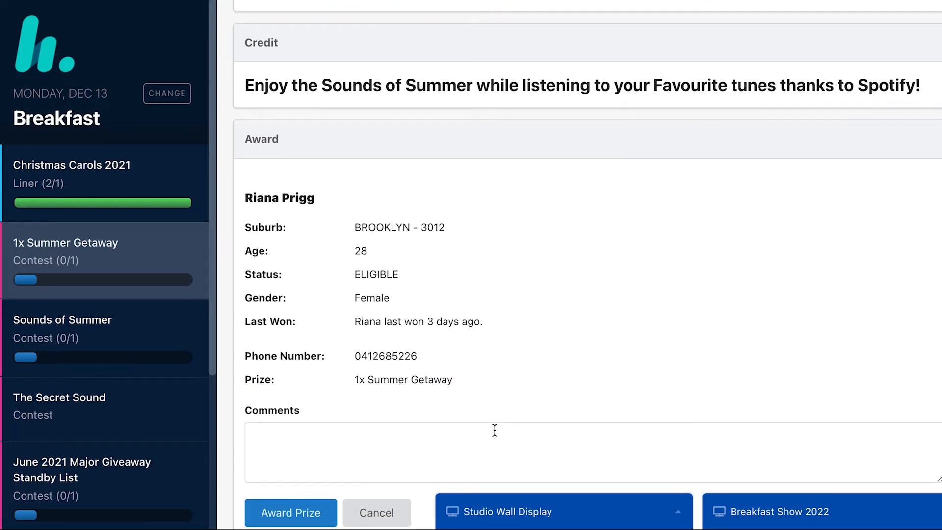
scroll(495, 430, down, 1)
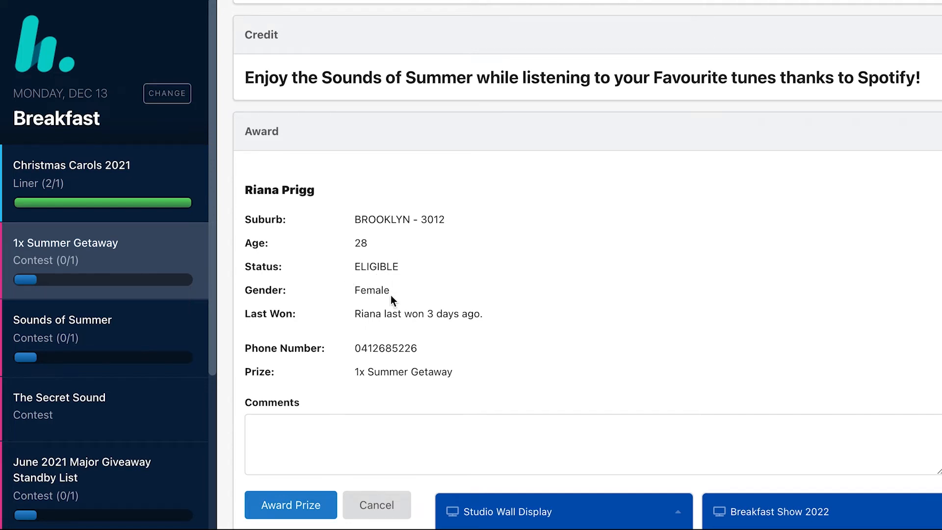
click(285, 454)
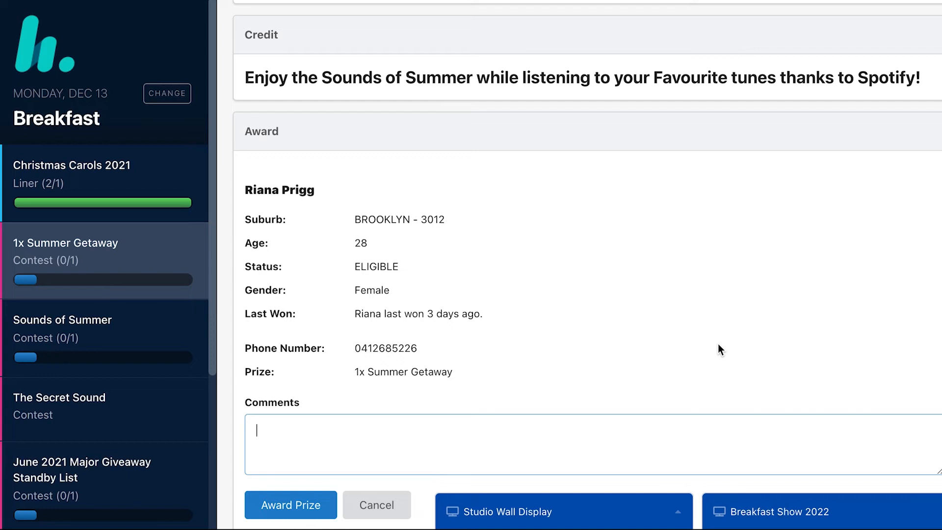
text(Used fake name on Ai)
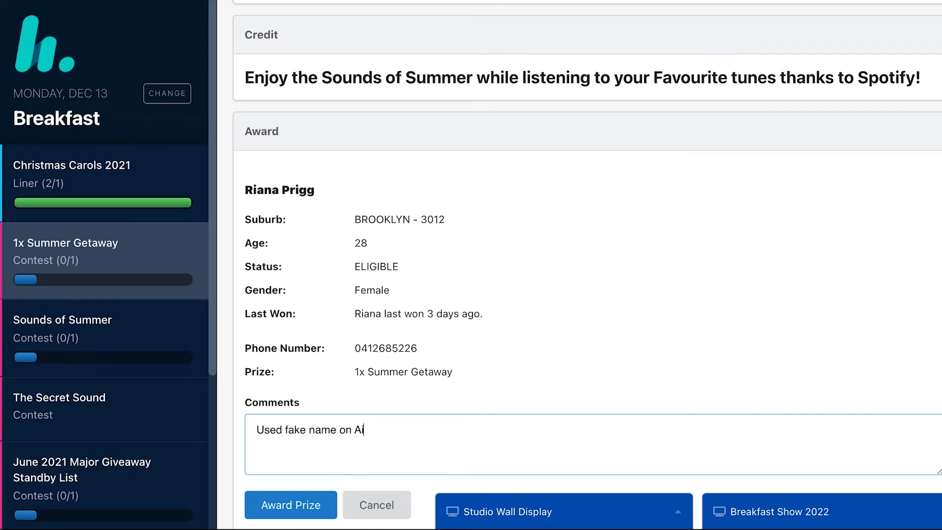
text(r. Look for)
key(BackSpace)
key(BackSpace)
key(BackSpace)
key(BackSpace)
key(BackSpace)
key(BackSpace)
key(BackSpace)
key(BackSpace)
key(BackSpace)
key(BackSpace)
text(- Real name is Jessica)
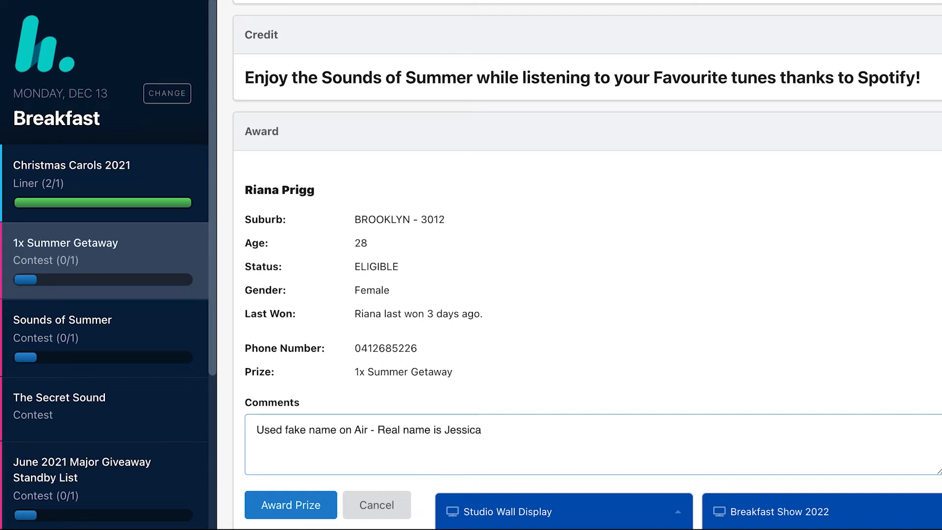
click(283, 509)
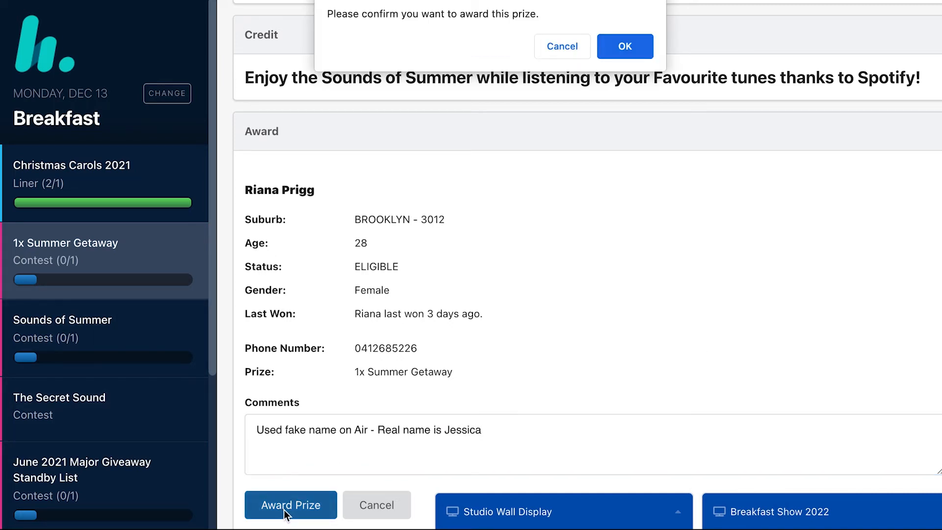
Confirm the 1x Summer Getaway award and open the Sounds of Summer cash prize form
click(628, 55)
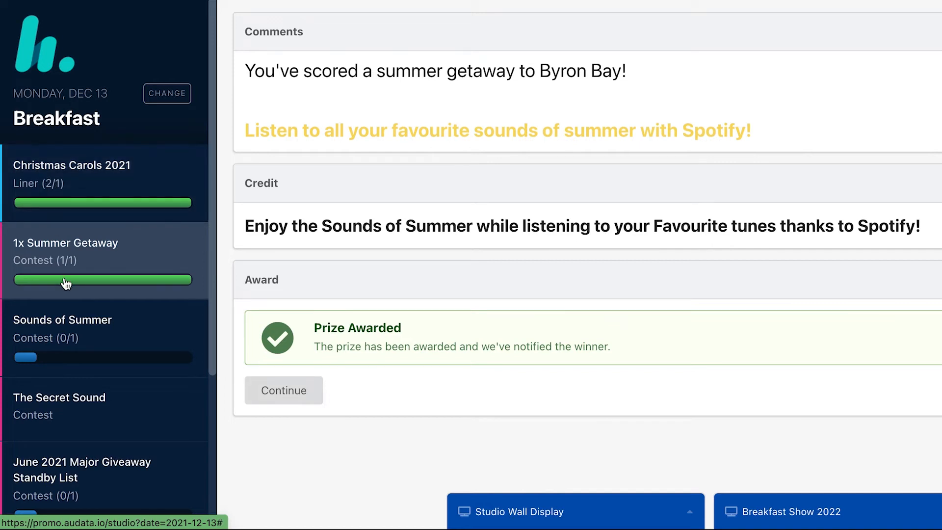
click(79, 321)
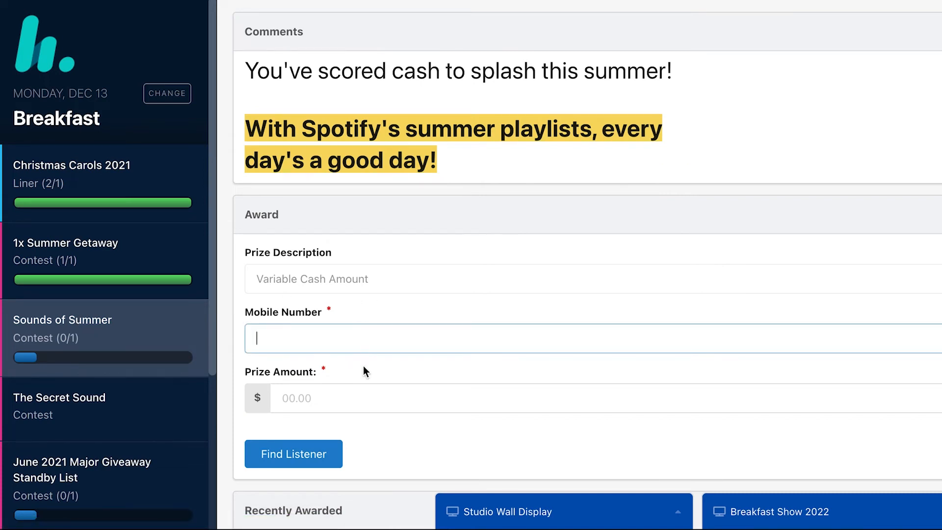
click(357, 397)
scroll(356, 398, down, 2)
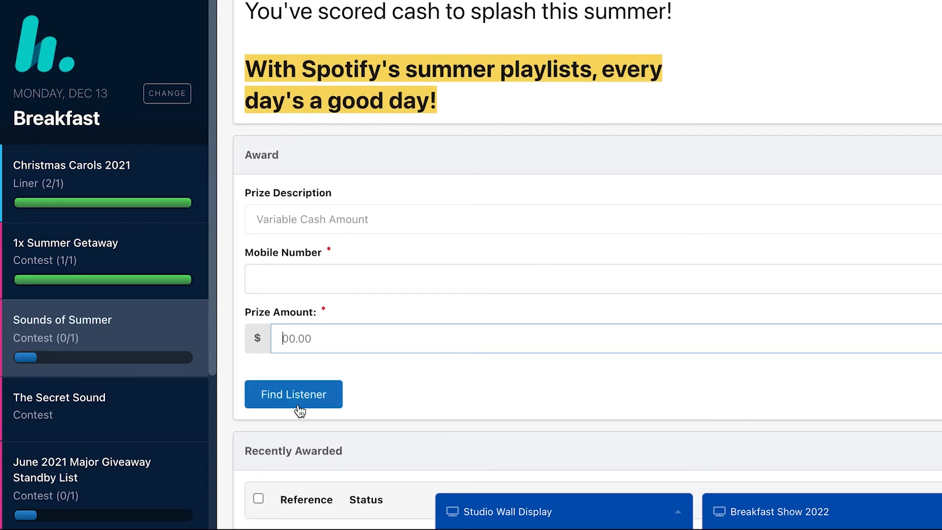
Enter a $50 prize and the winner's mobile number, look them up, cancel, then open The Secret Sound
text(5050)
key(BackSpace)
key(BackSpace)
click(268, 276)
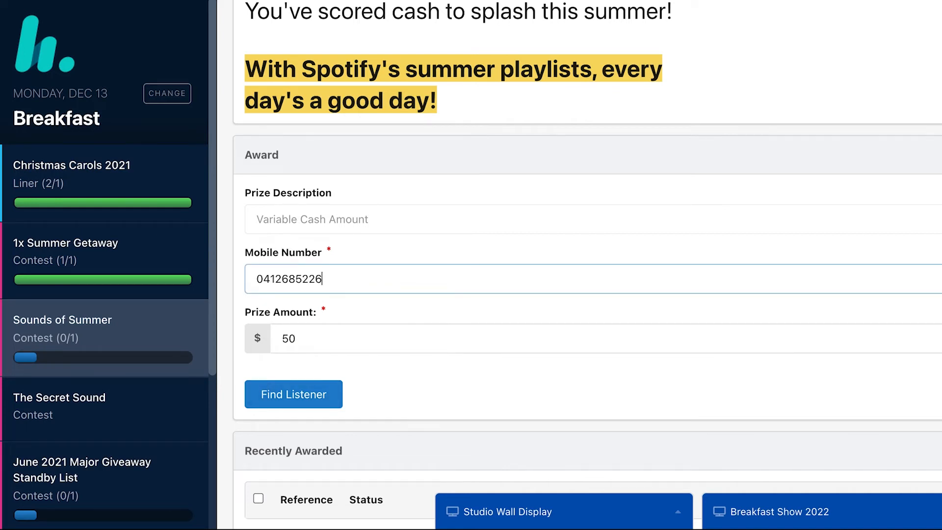
click(335, 396)
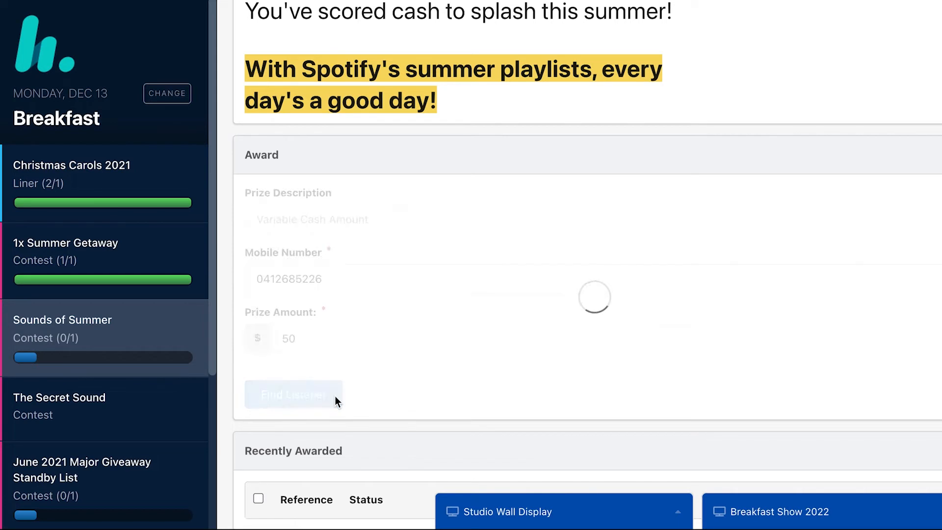
scroll(334, 396, down, 3)
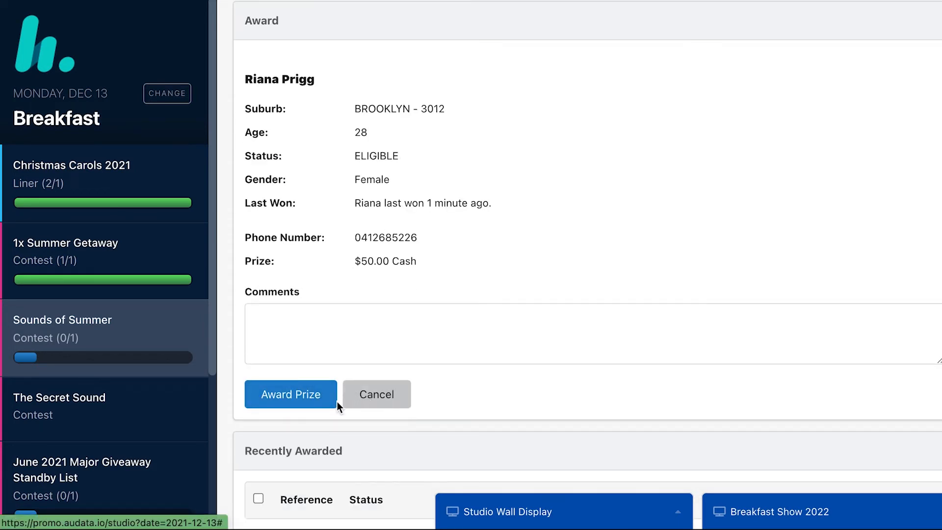
click(370, 406)
click(110, 410)
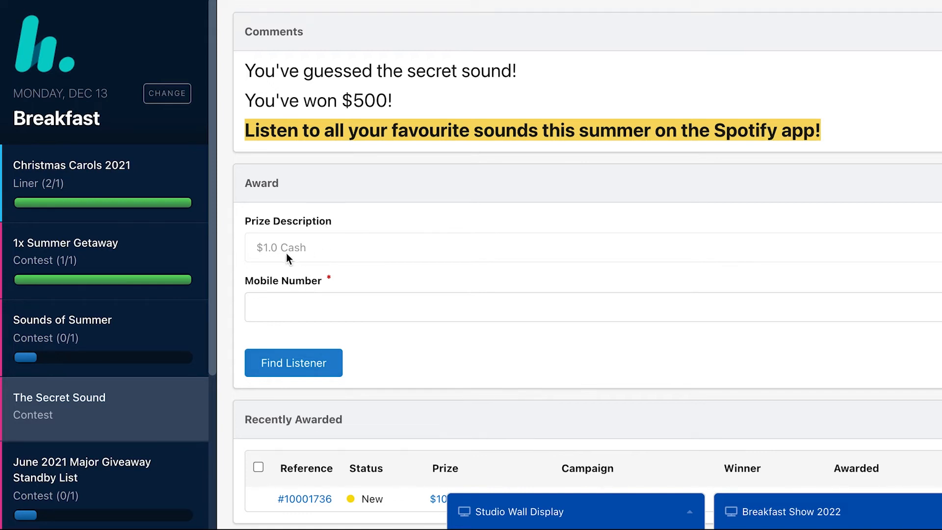
click(285, 305)
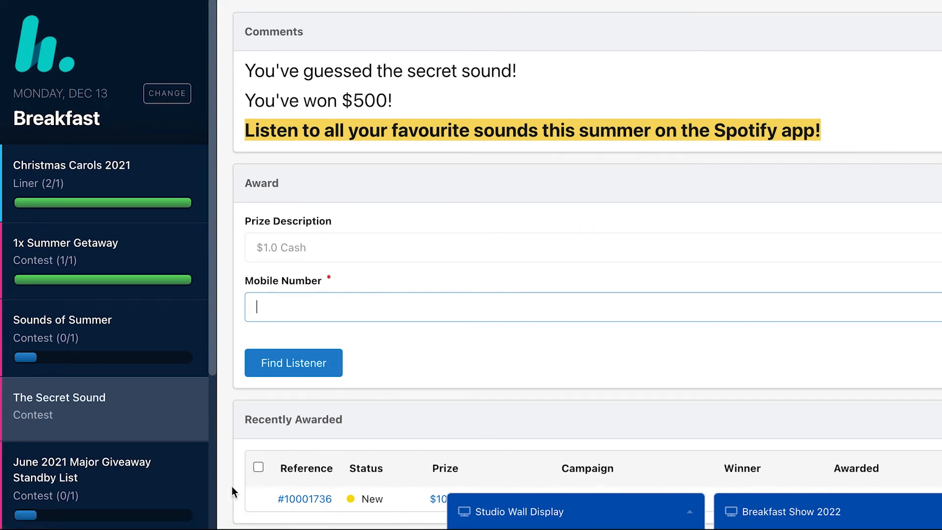
Look up the listener's mobile number on the June 2021 Major Giveaway Standby List, then cancel
click(127, 484)
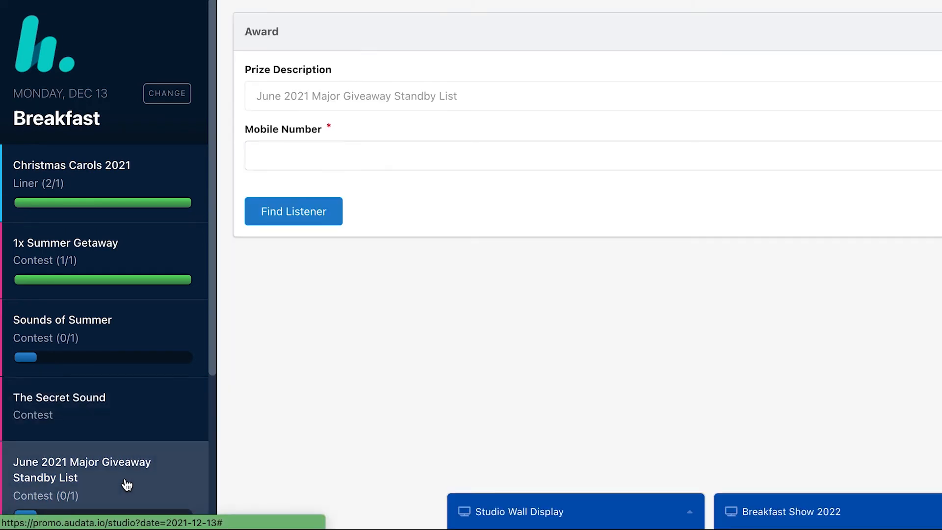
click(322, 150)
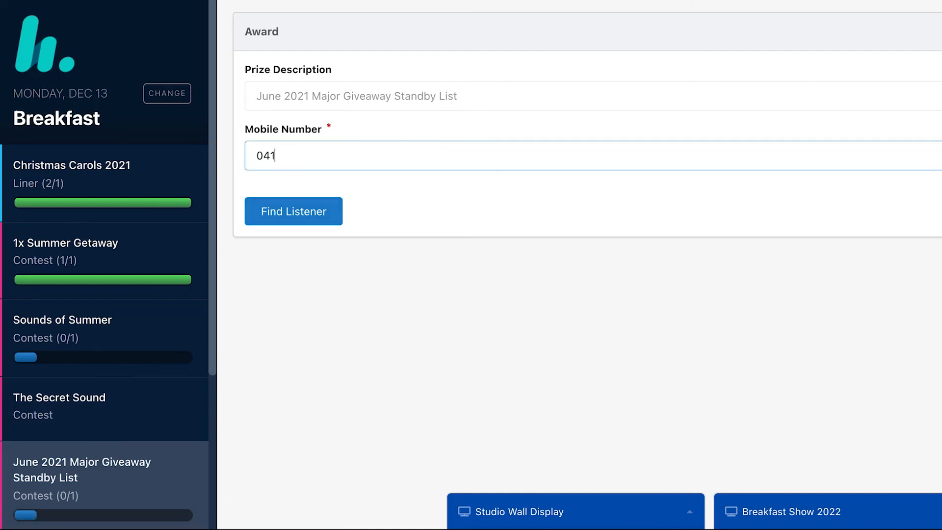
click(279, 222)
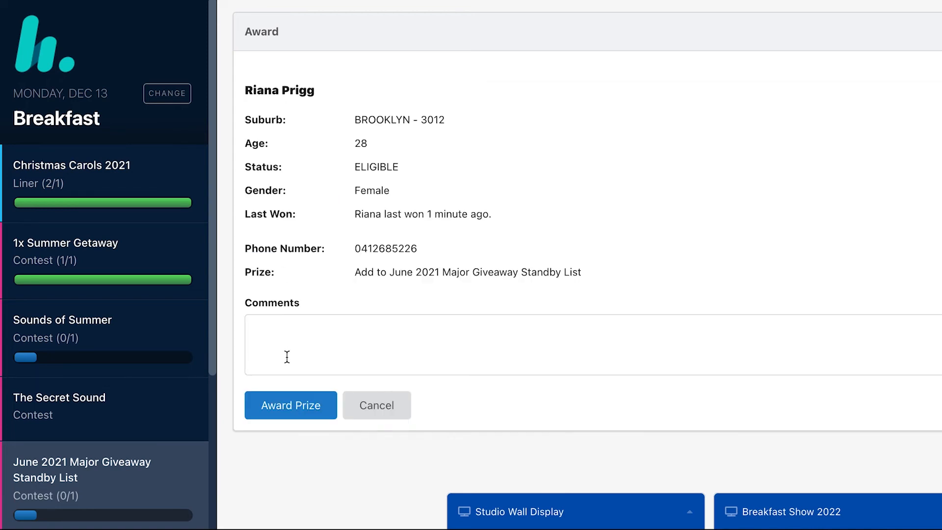
click(358, 422)
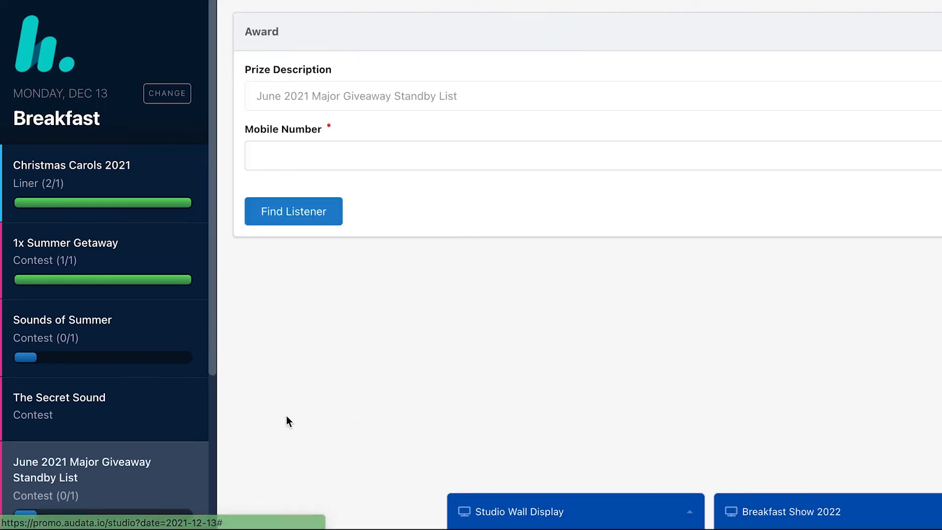
scroll(113, 435, down, 2)
scroll(122, 430, down, 2)
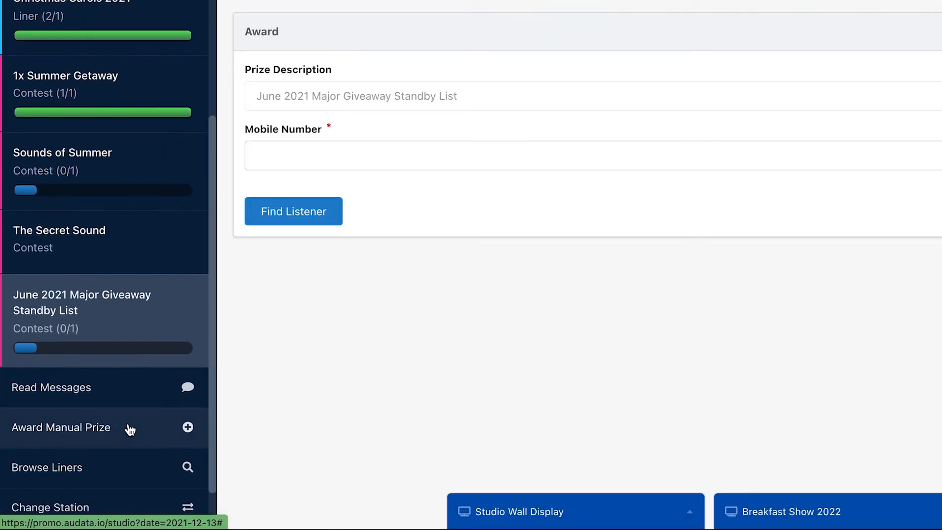
Open the listener messages to view the Chocolate in Fridge or Cupboard poll results
click(137, 267)
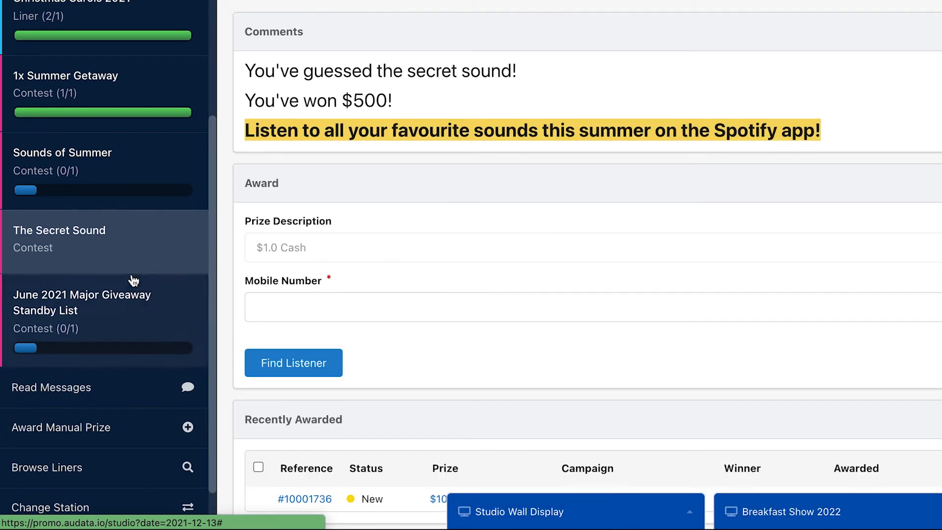
scroll(89, 245, down, 1)
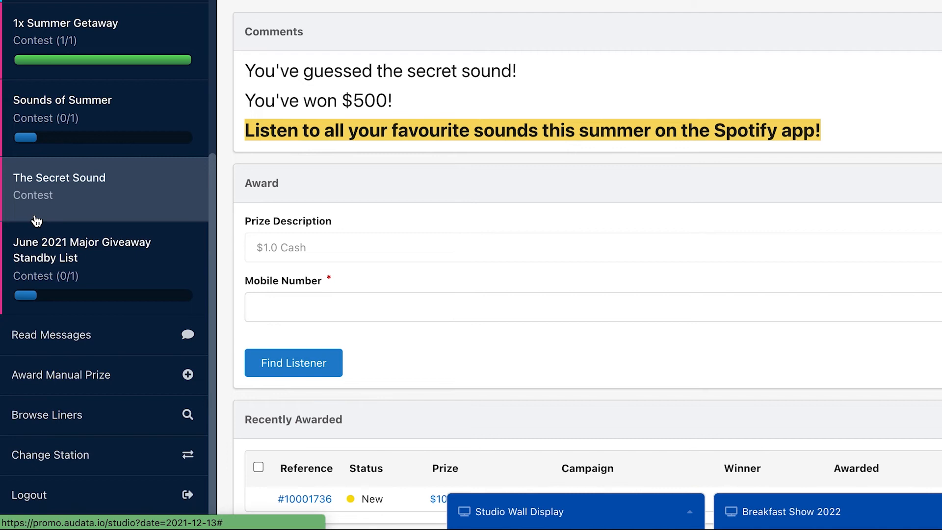
click(115, 342)
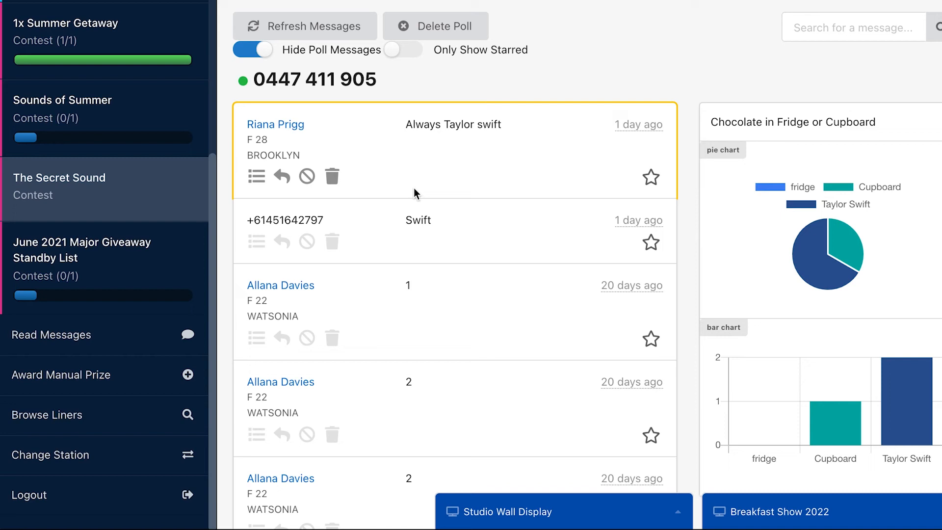
mouse_move(804, 265)
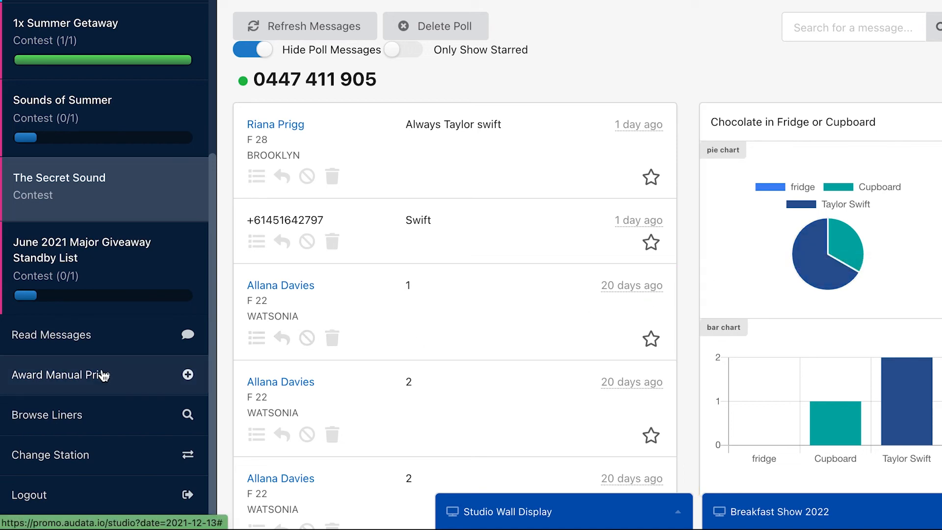
Start a manual prize award for a listener by entering their mobile number
click(102, 394)
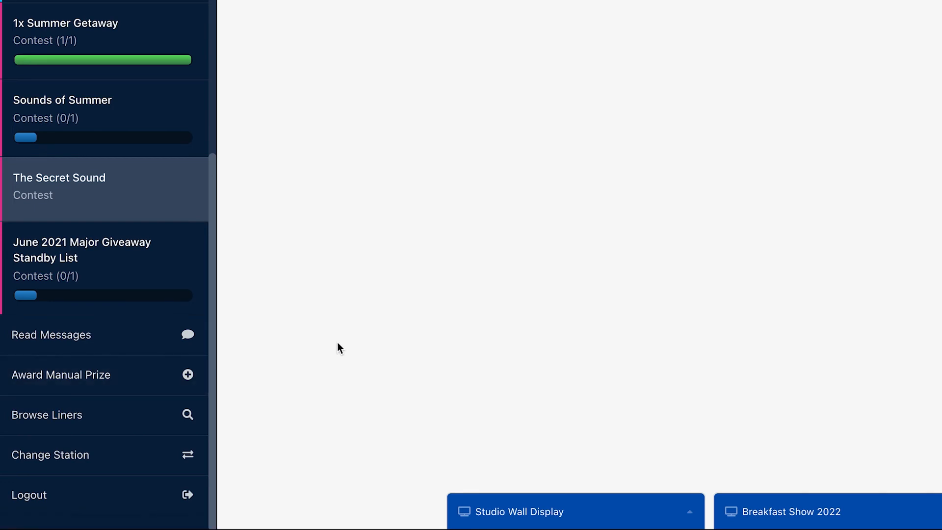
click(139, 386)
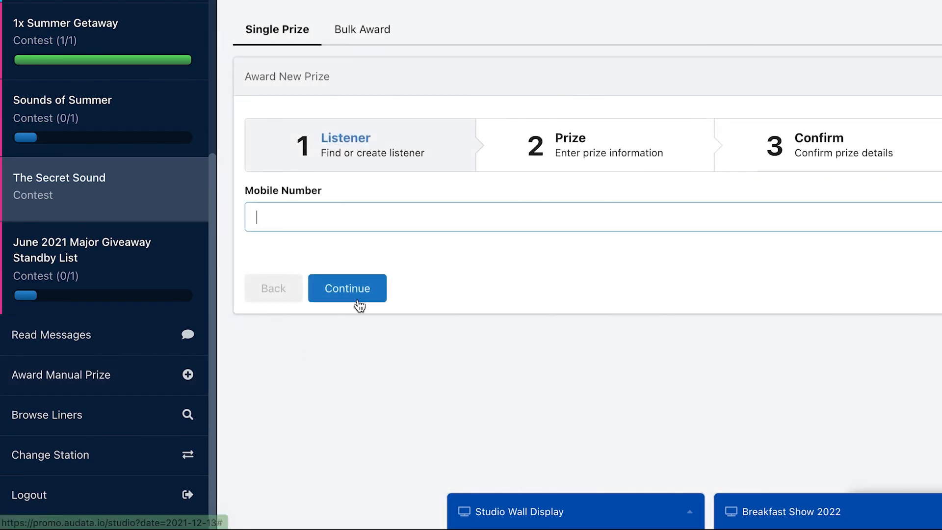
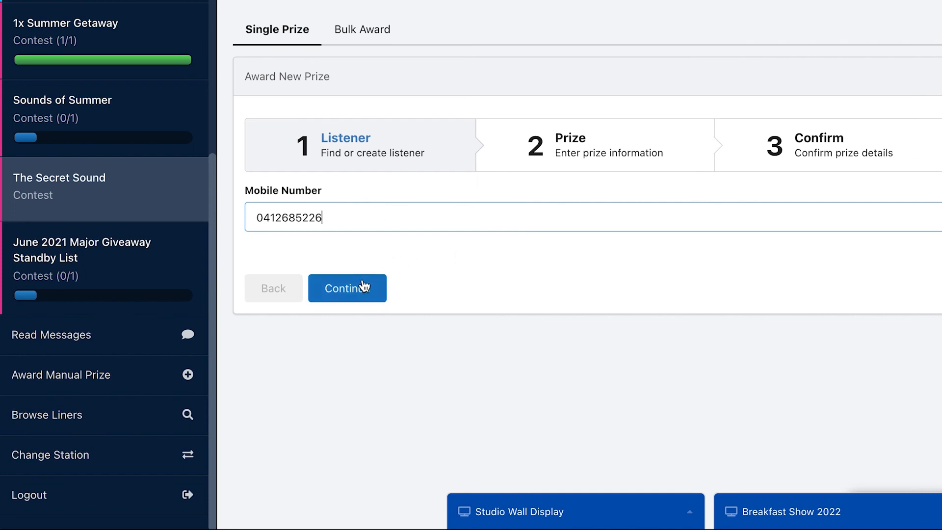
click(364, 286)
Try an Inventory Item prize with the item and quantity fields, then browse the liners list
click(362, 277)
click(360, 268)
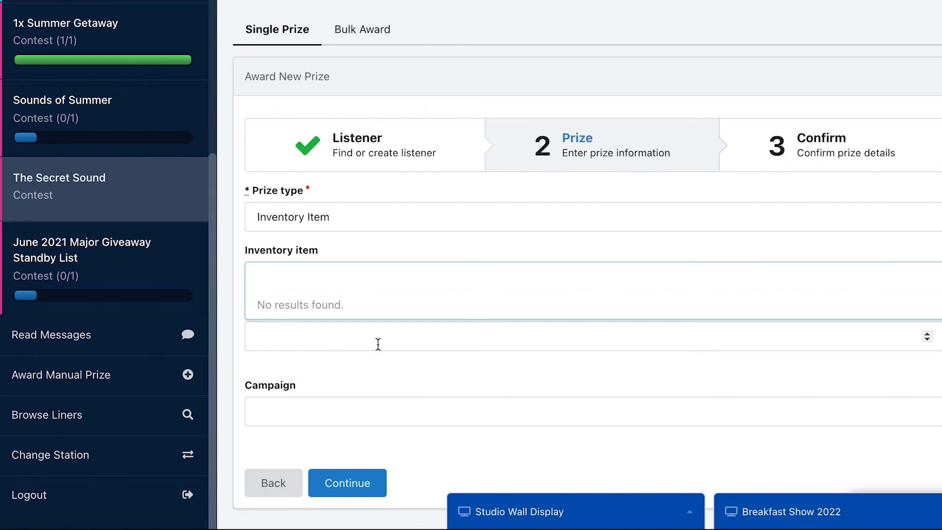
click(392, 370)
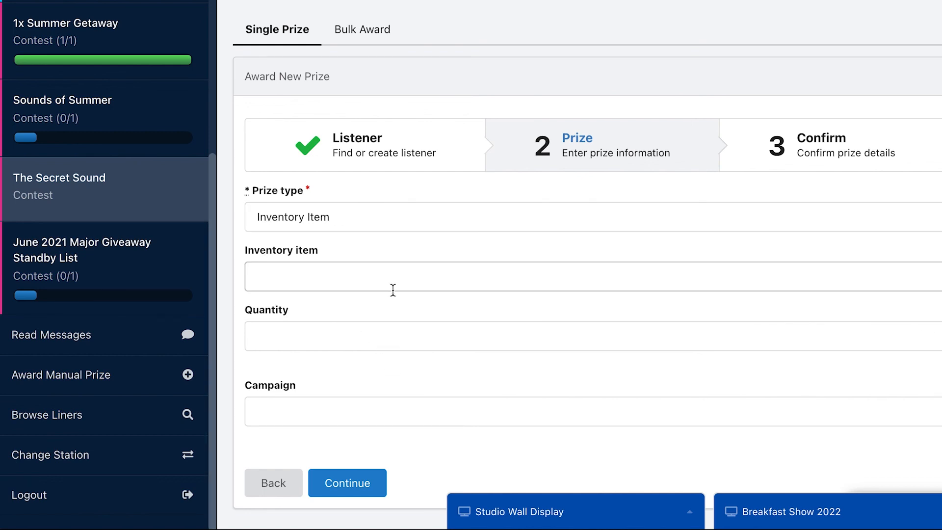
click(281, 332)
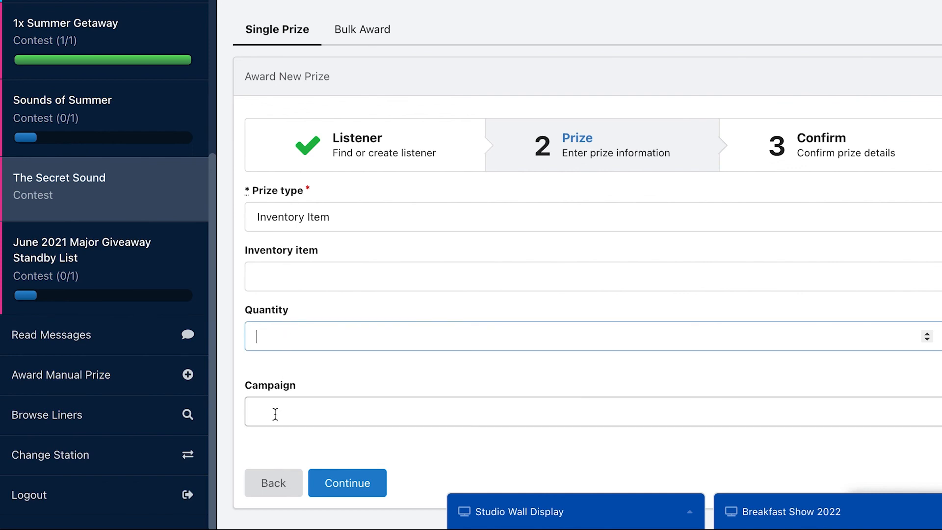
click(131, 415)
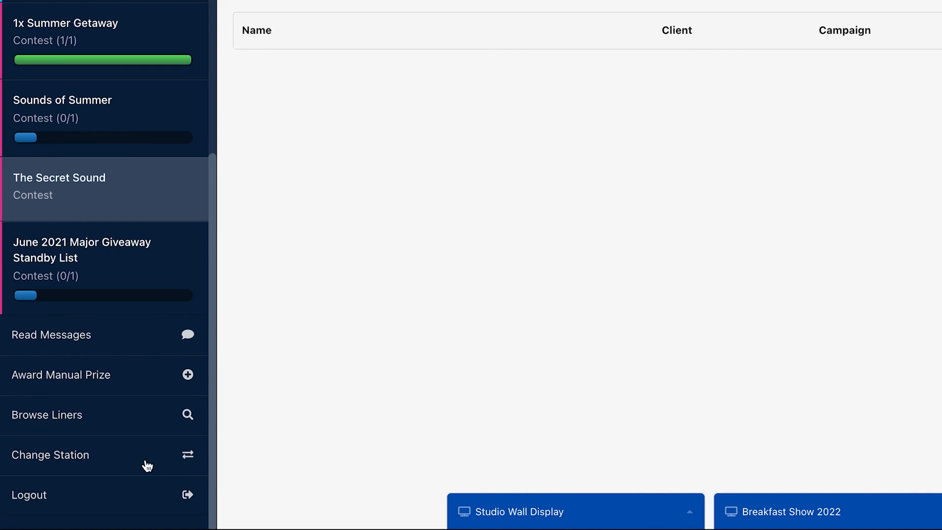
Switch the studio to the Mornings show on Thursday, December 16
scroll(116, 494, up, 1)
scroll(118, 486, up, 5)
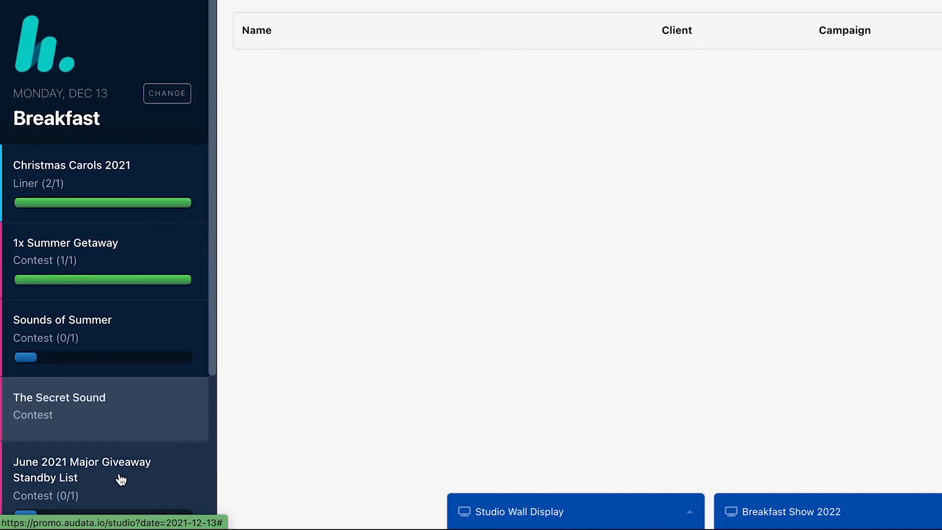
click(183, 98)
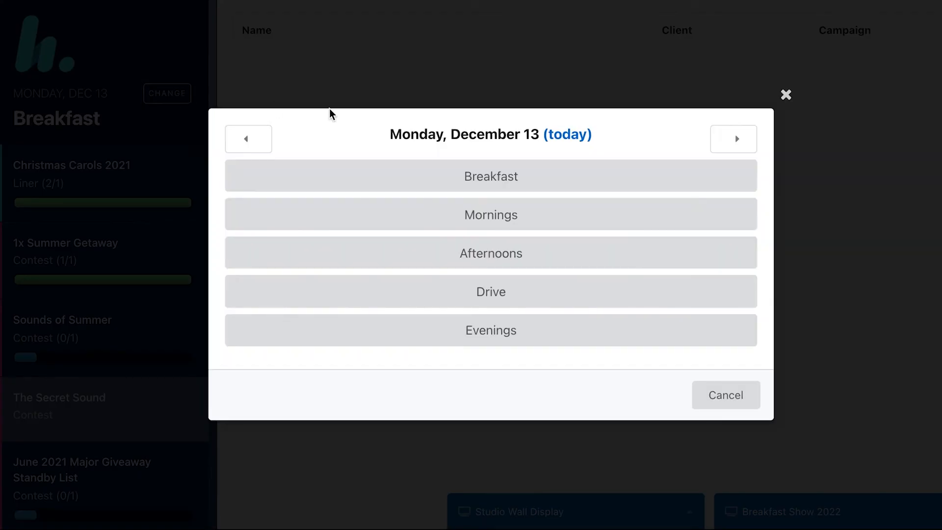
click(741, 143)
click(744, 143)
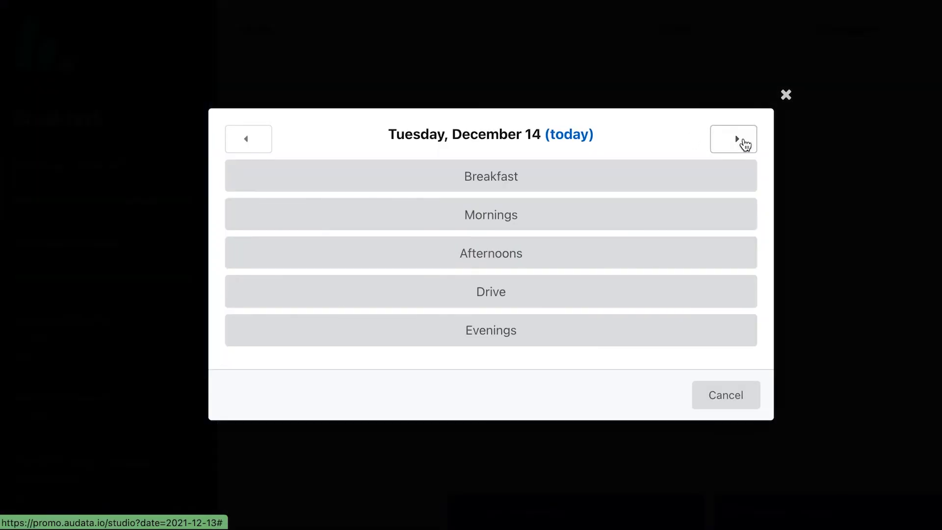
click(743, 143)
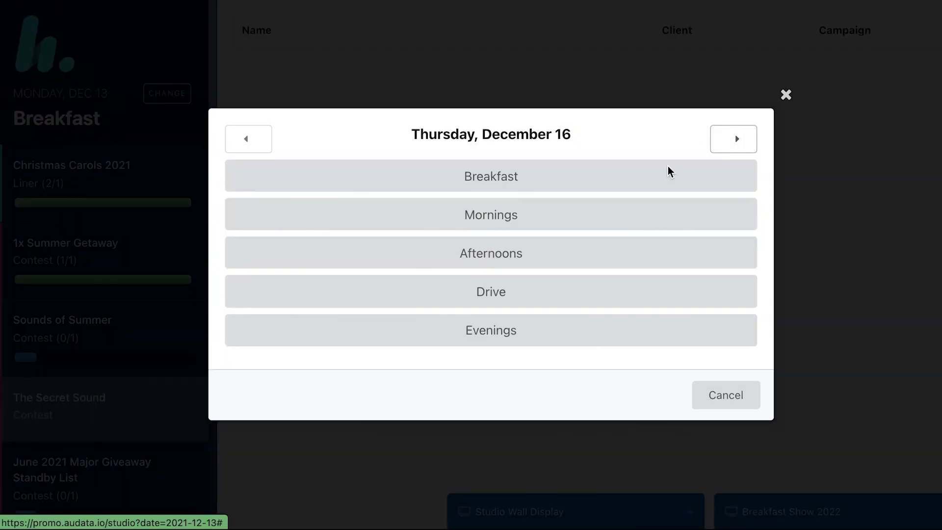
click(530, 226)
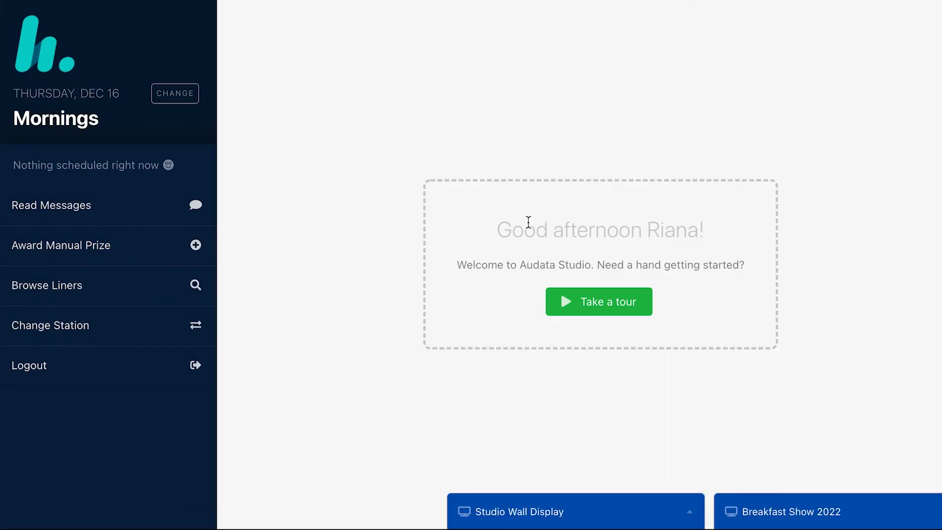